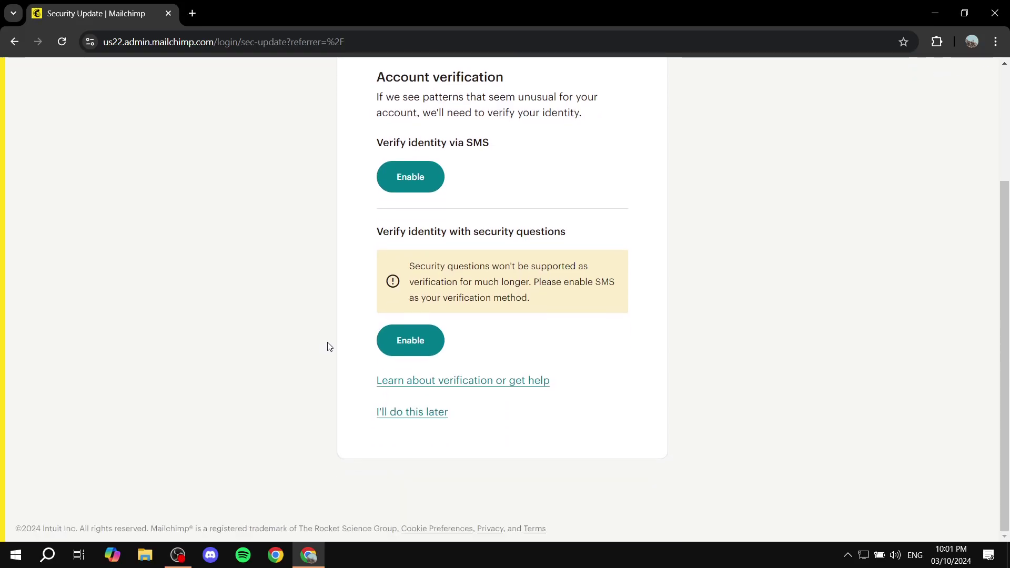
# - Choose "I'll do this later" on account verification to reach the Home dashboard
pyautogui.click(418, 414)
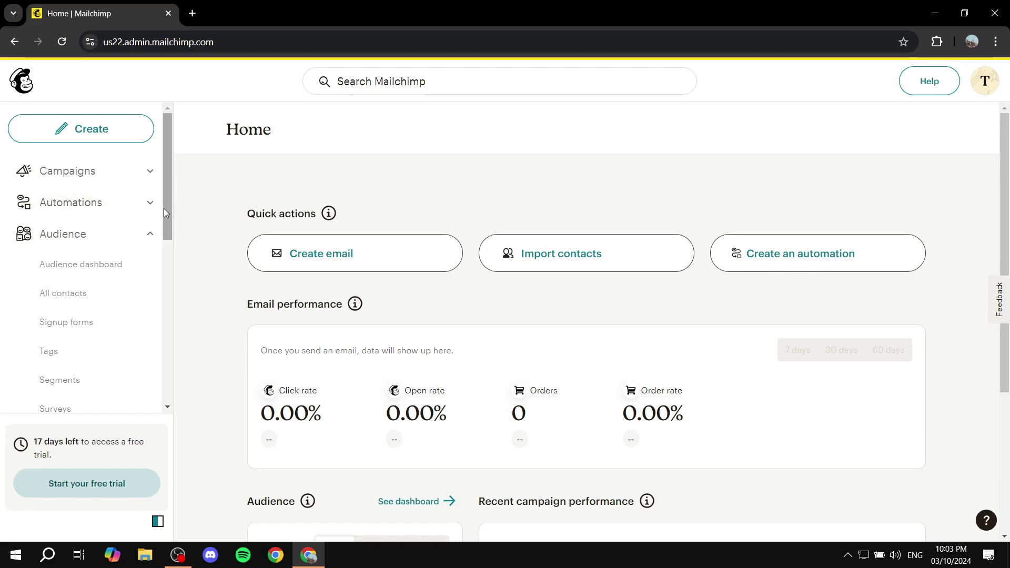
# - Build a new journey from scratch in Automations named 'Abandoned cart' and open its builder
pyautogui.click(150, 204)
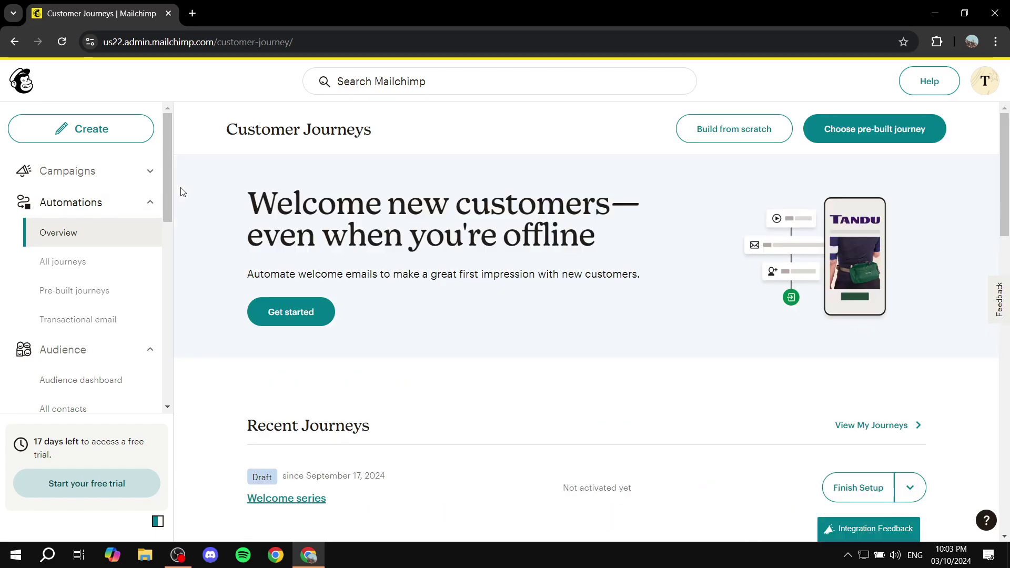
pyautogui.click(756, 132)
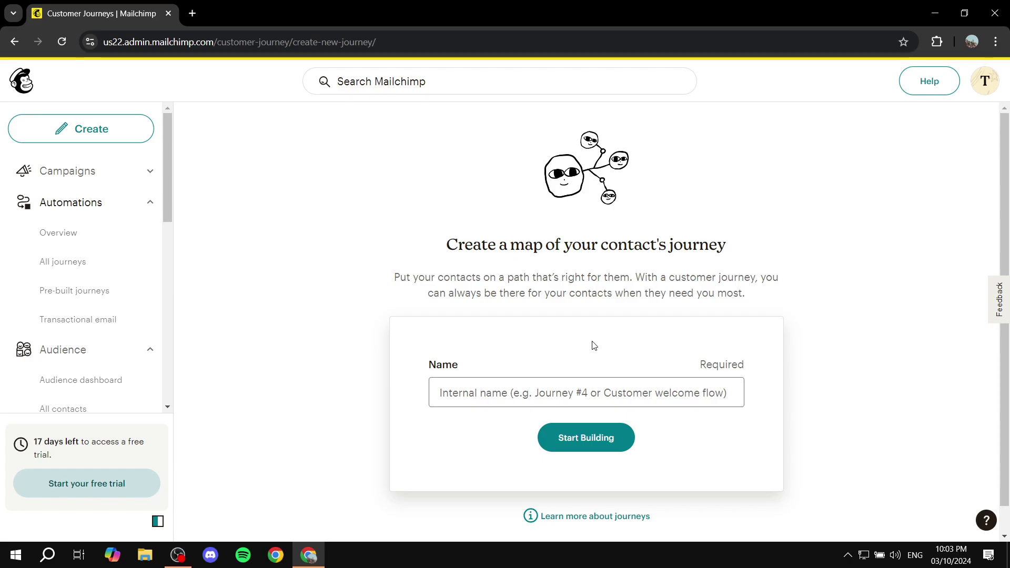
pyautogui.scroll(-1, 594, 344)
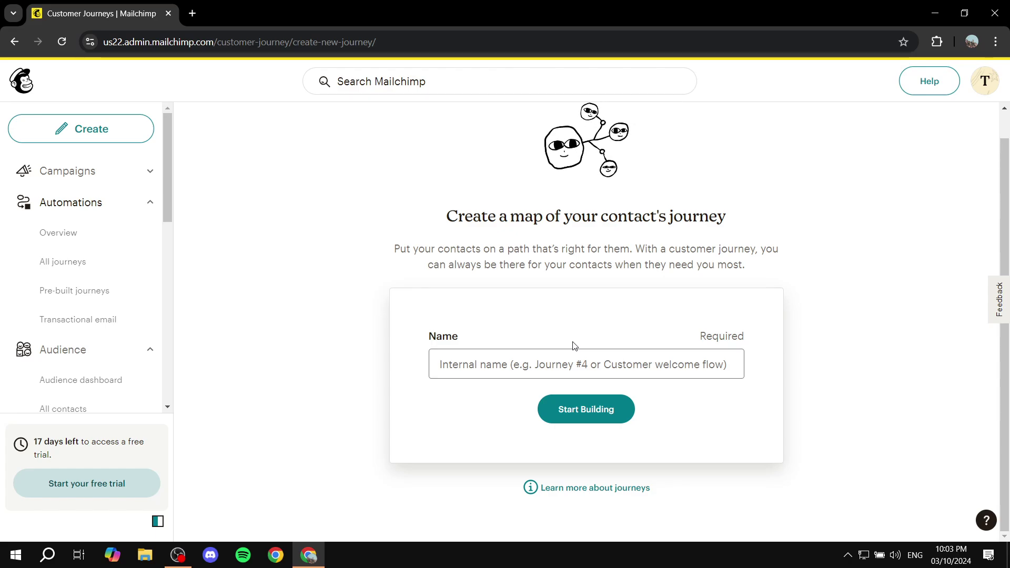
pyautogui.click(578, 358)
pyautogui.click(581, 399)
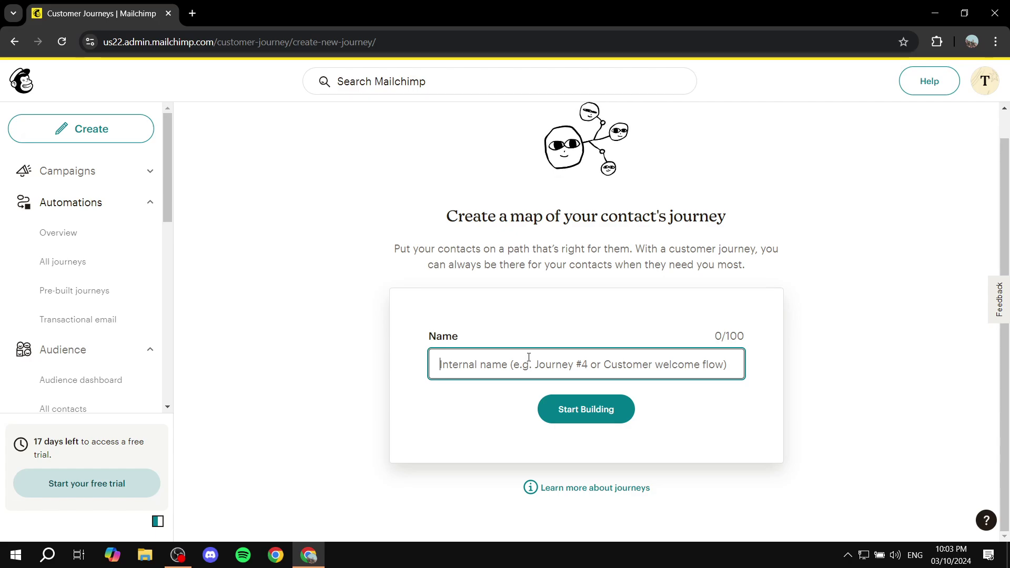
pyautogui.write('Abandoned')
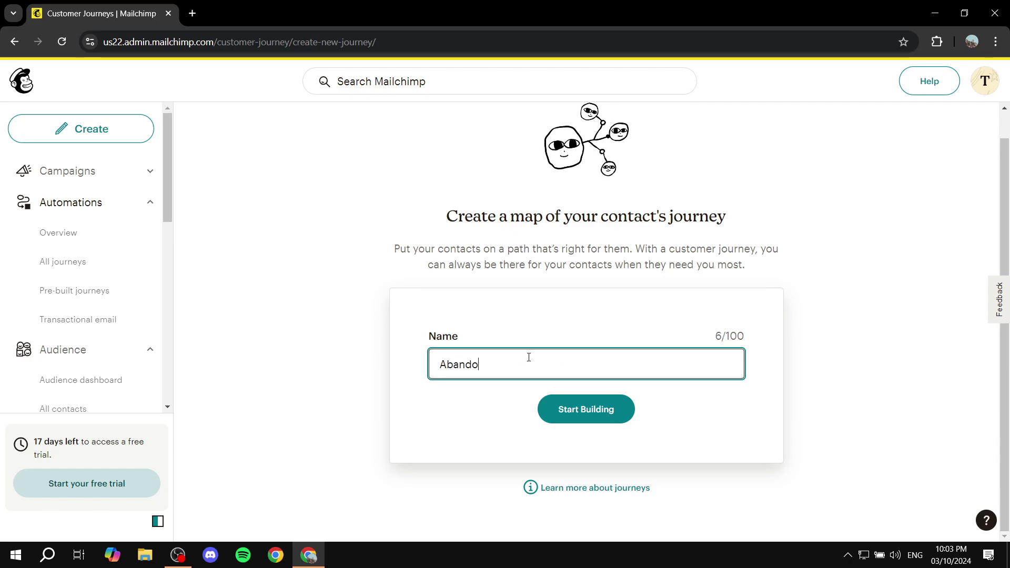
pyautogui.write(' cart')
pyautogui.click(584, 411)
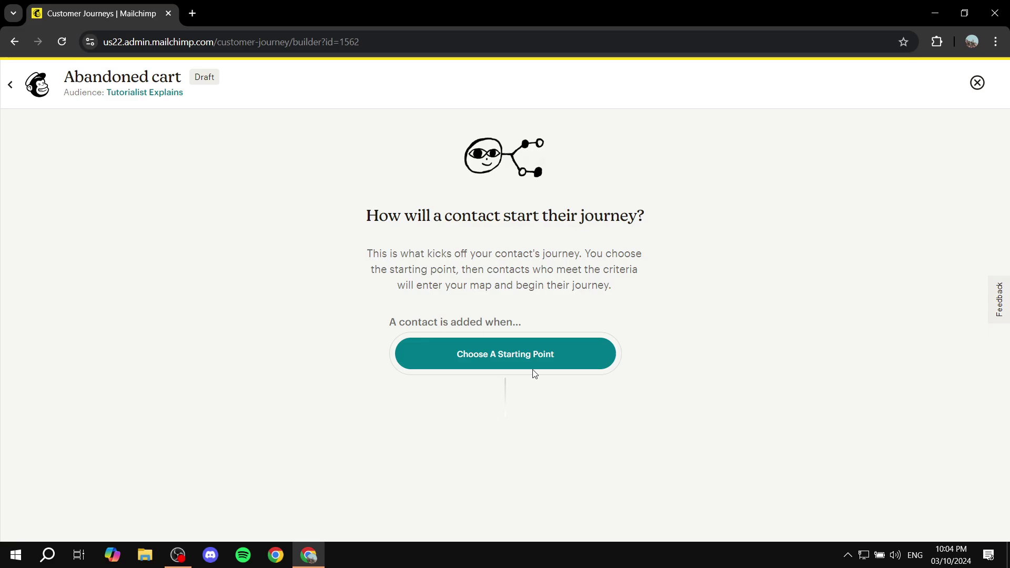
# - Pick Abandons cart under Shopping Activity as the journey's starting point
pyautogui.click(493, 354)
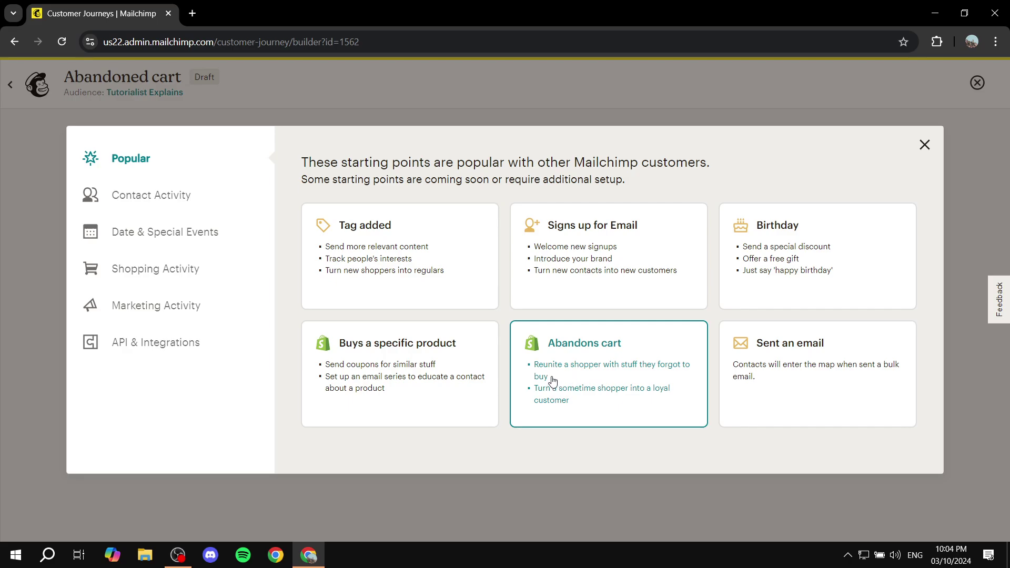
pyautogui.click(184, 206)
pyautogui.scroll(-3, 475, 308)
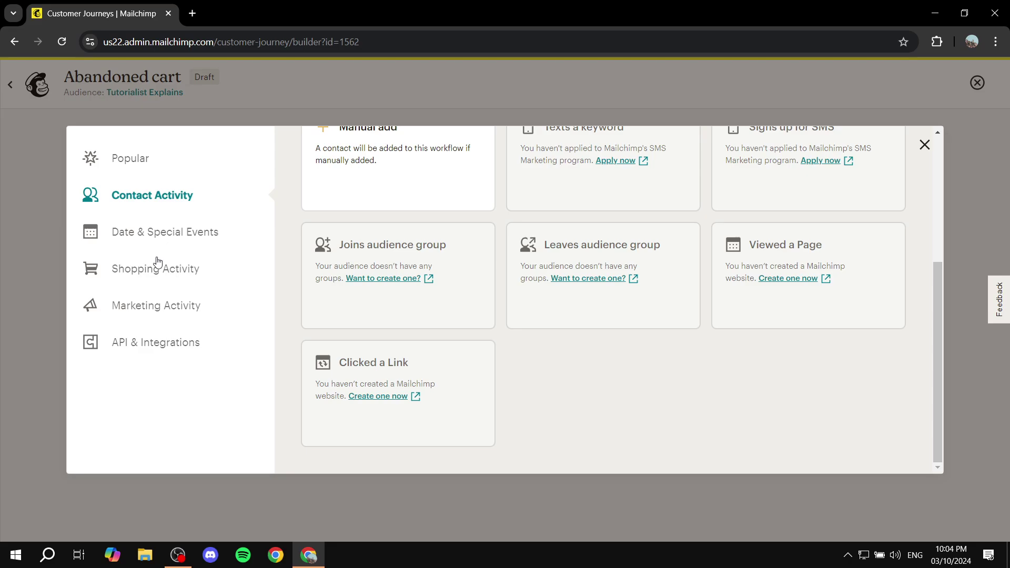
pyautogui.click(156, 270)
pyautogui.scroll(4, 483, 280)
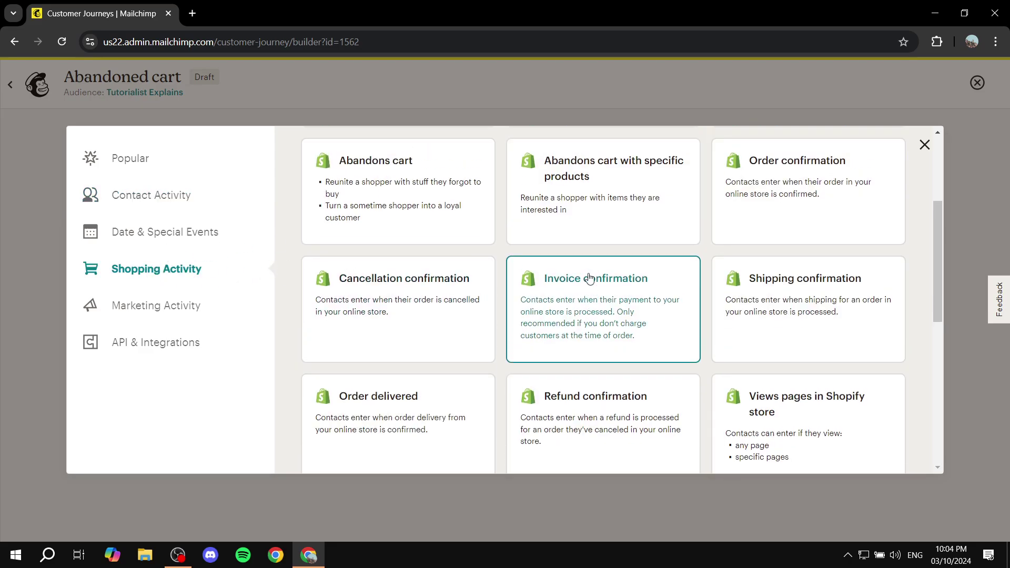
pyautogui.scroll(1, 484, 279)
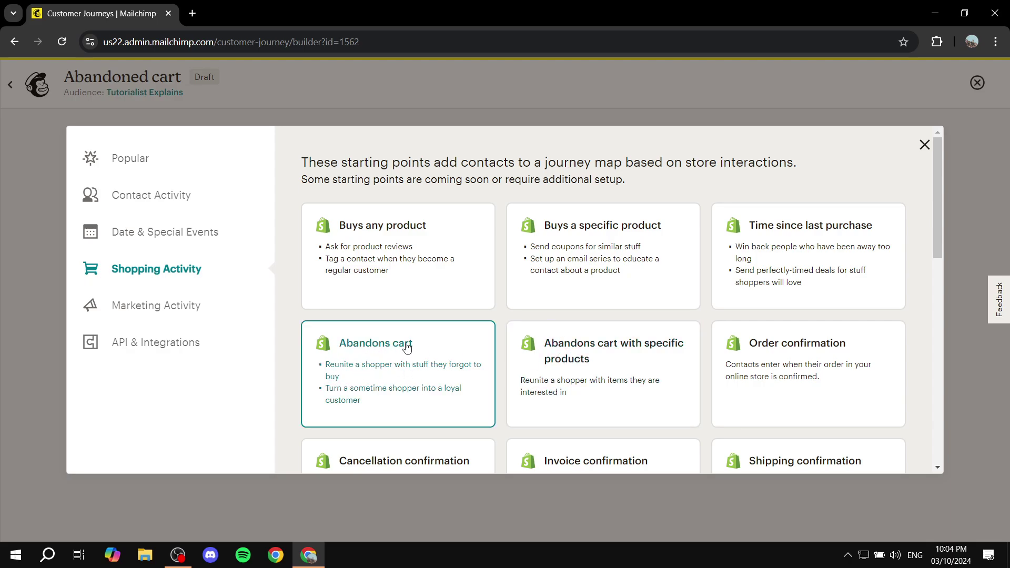
pyautogui.click(419, 356)
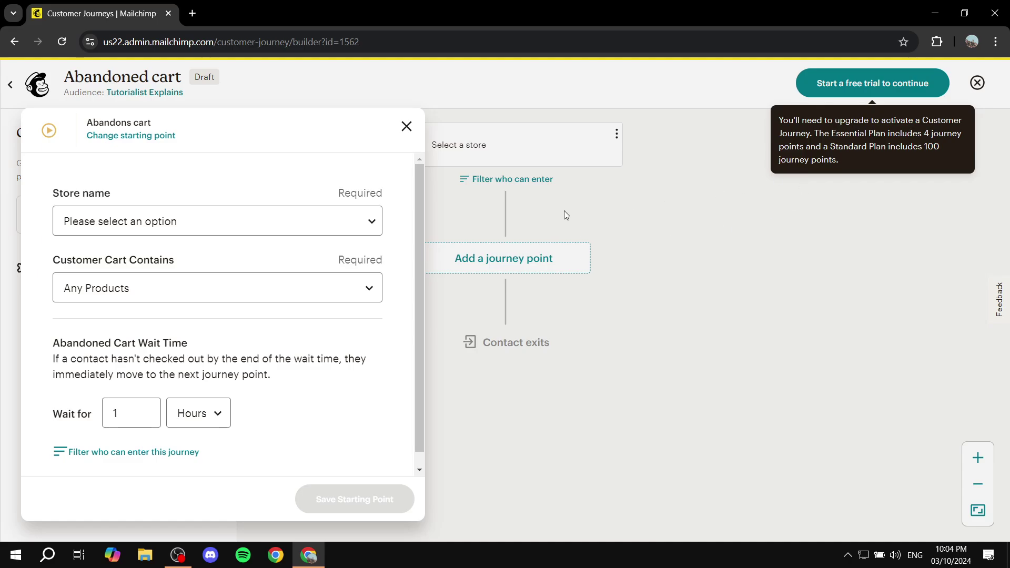
# - Select My Store as the store for the abandoned-cart trigger
pyautogui.click(327, 219)
pyautogui.click(54, 200)
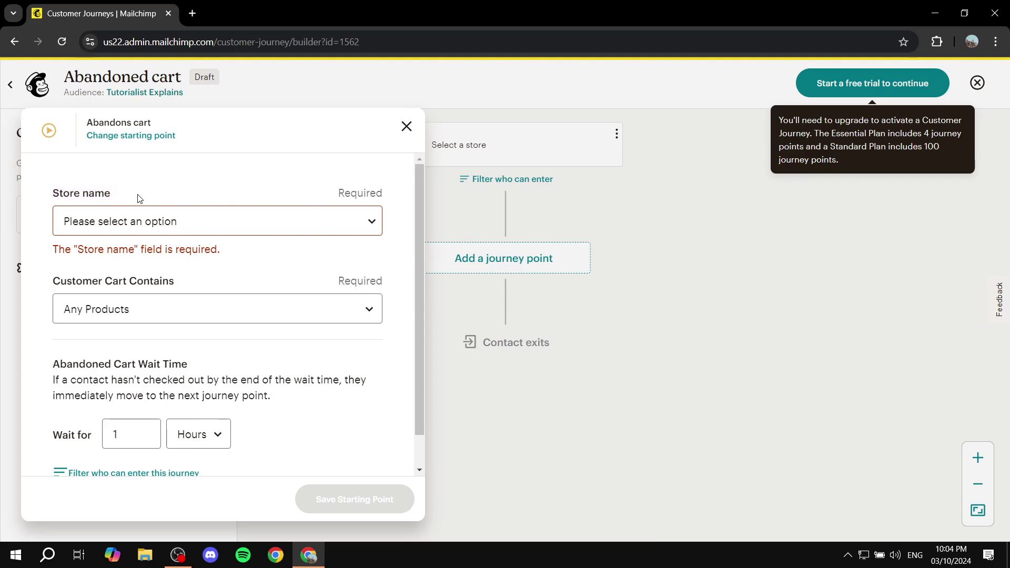
pyautogui.click(174, 220)
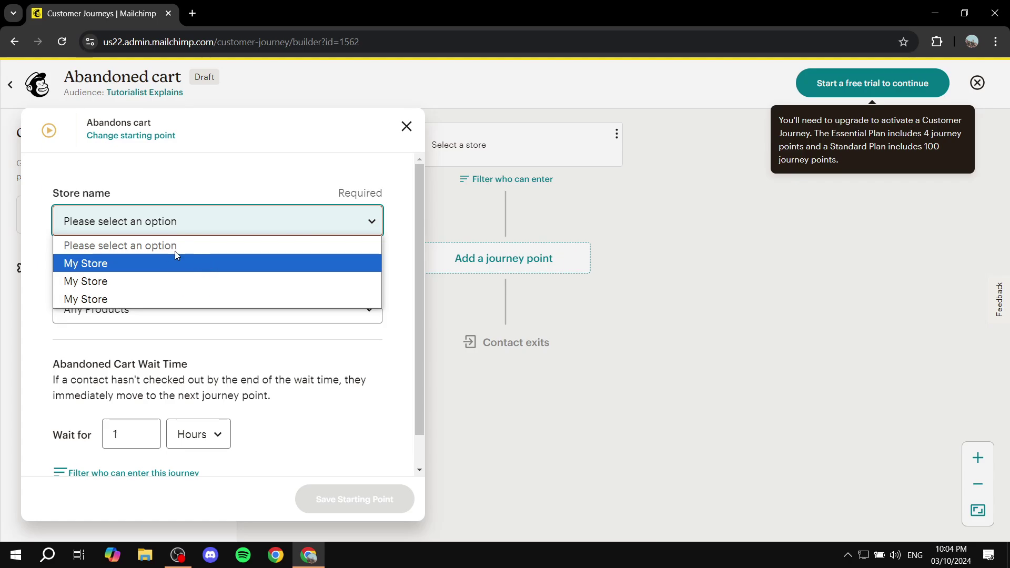
pyautogui.click(214, 263)
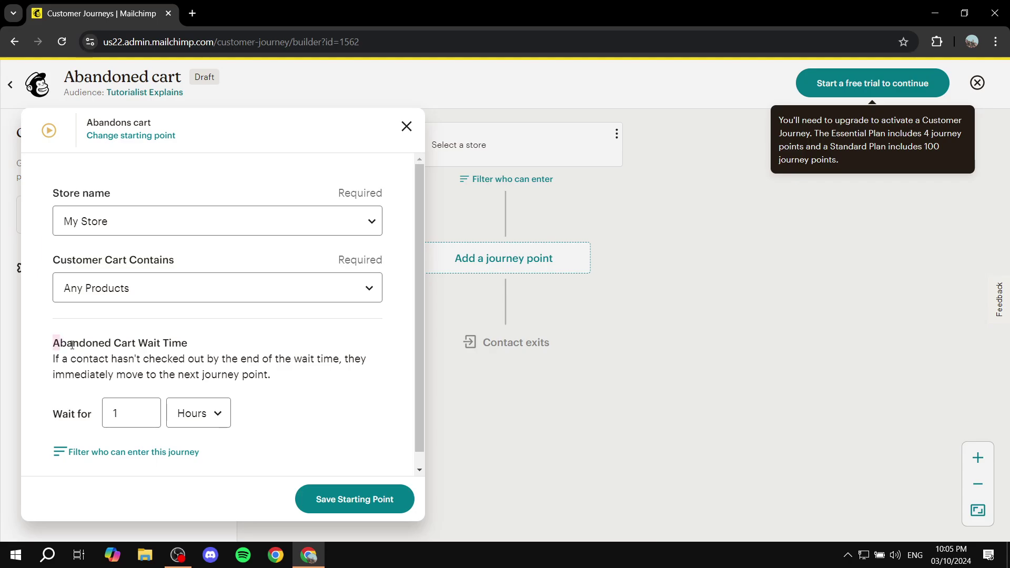
pyautogui.moveTo(55, 342); pyautogui.dragTo(210, 351)
pyautogui.click(204, 360)
# - Keep the wait at 1 Hours and save the starting point
pyautogui.click(200, 413)
pyautogui.click(195, 455)
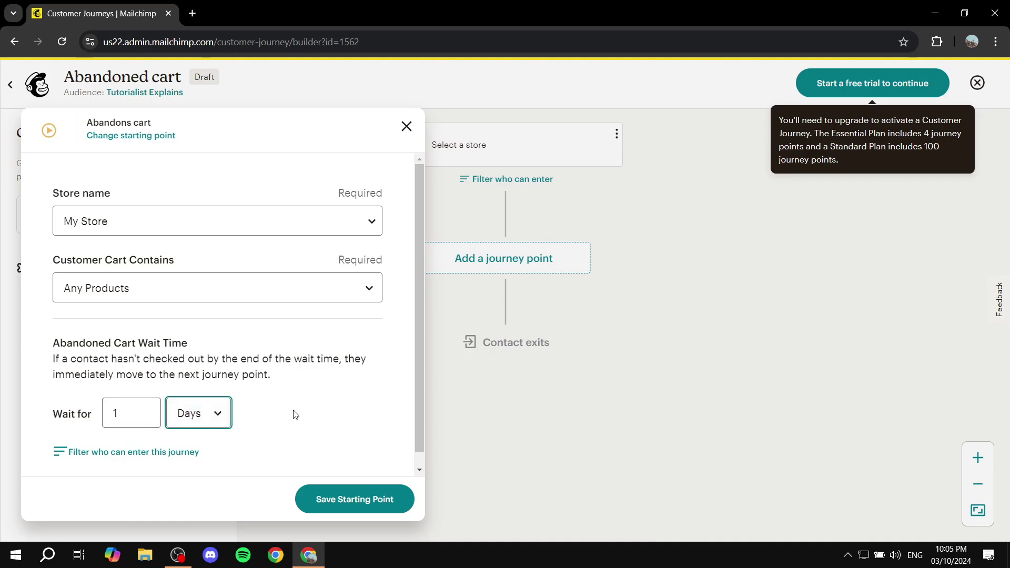
pyautogui.click(227, 413)
pyautogui.click(227, 442)
pyautogui.click(219, 413)
pyautogui.click(218, 415)
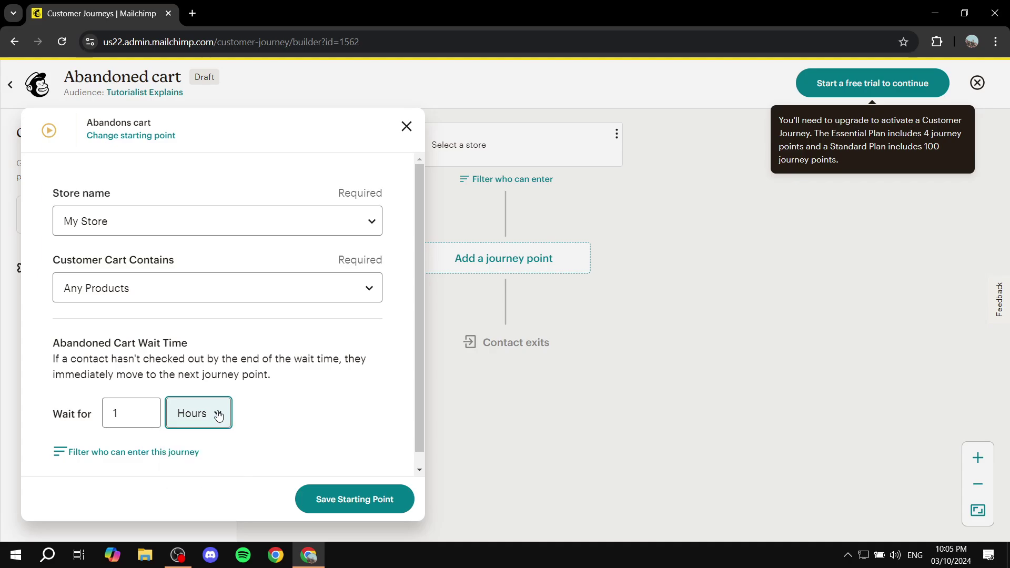
pyautogui.click(352, 501)
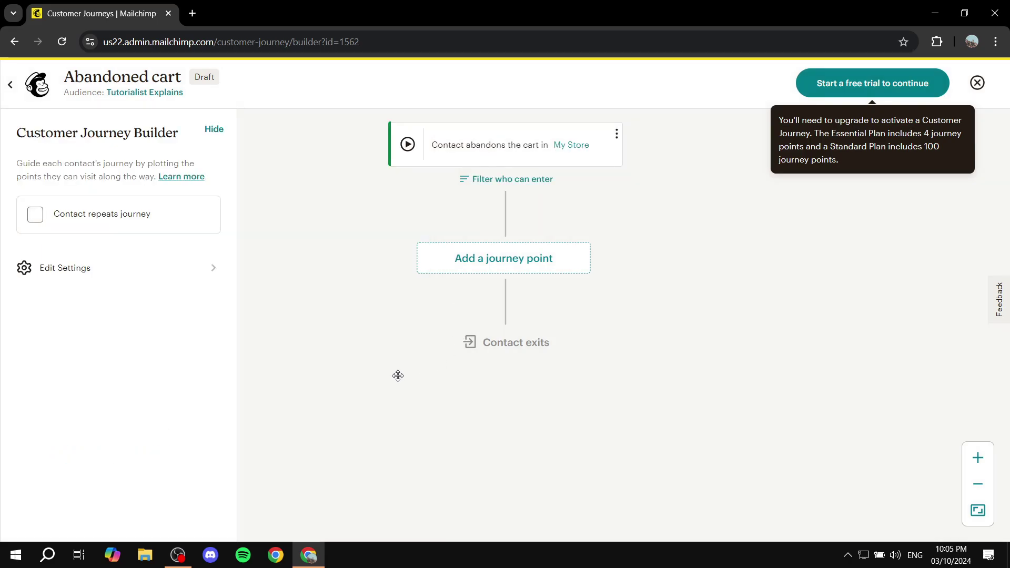
# - Save and reopen the Abandoned cart draft, then show the new journey point actions
pyautogui.click(492, 264)
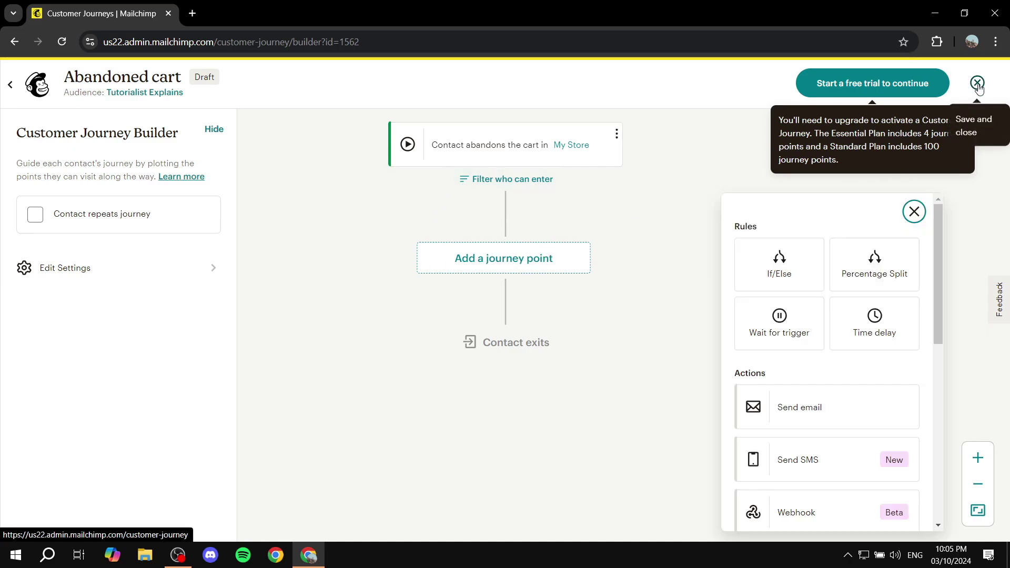
pyautogui.click(914, 212)
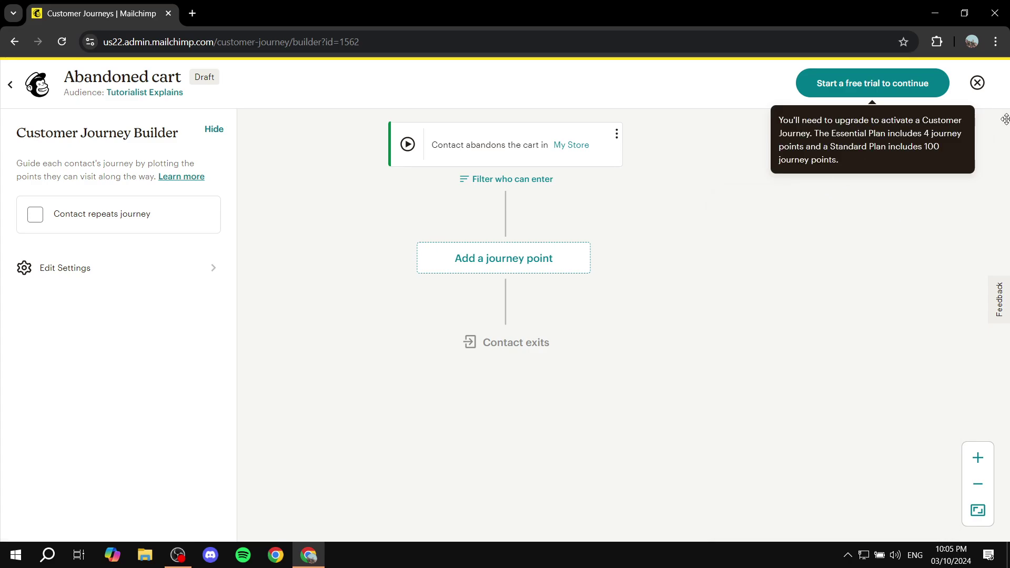
pyautogui.click(977, 83)
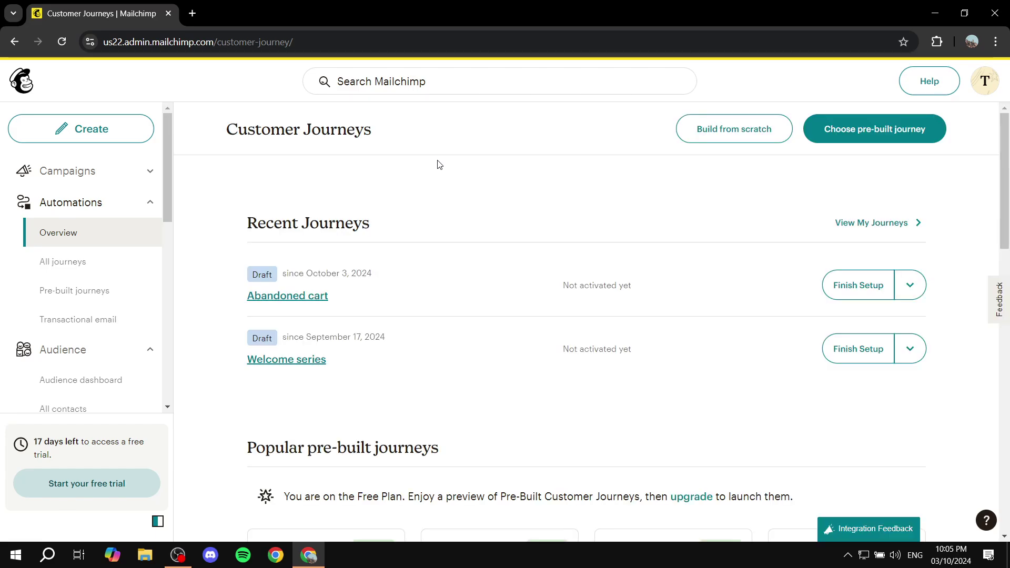
pyautogui.scroll(-3, 308, 401)
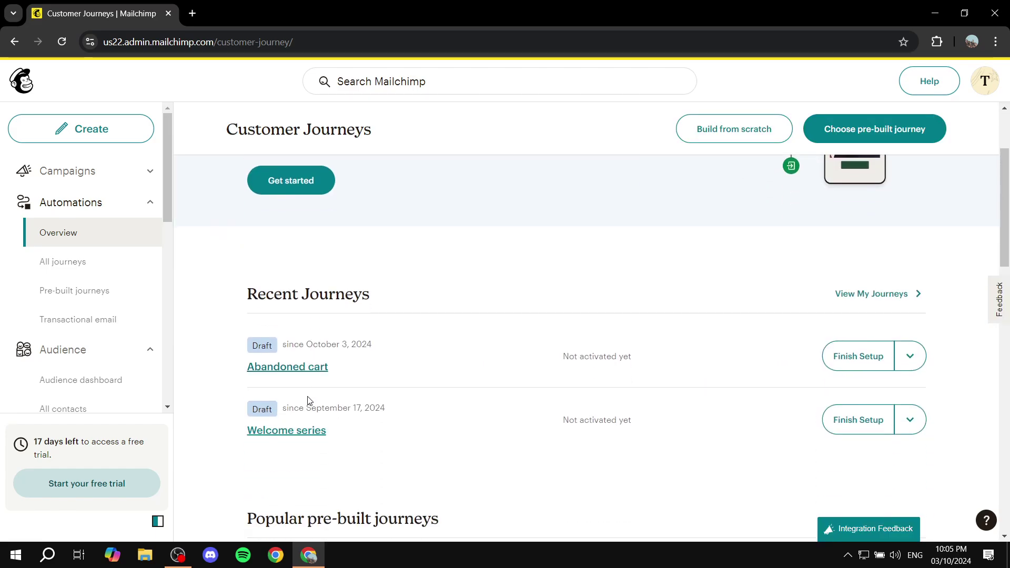
pyautogui.click(307, 367)
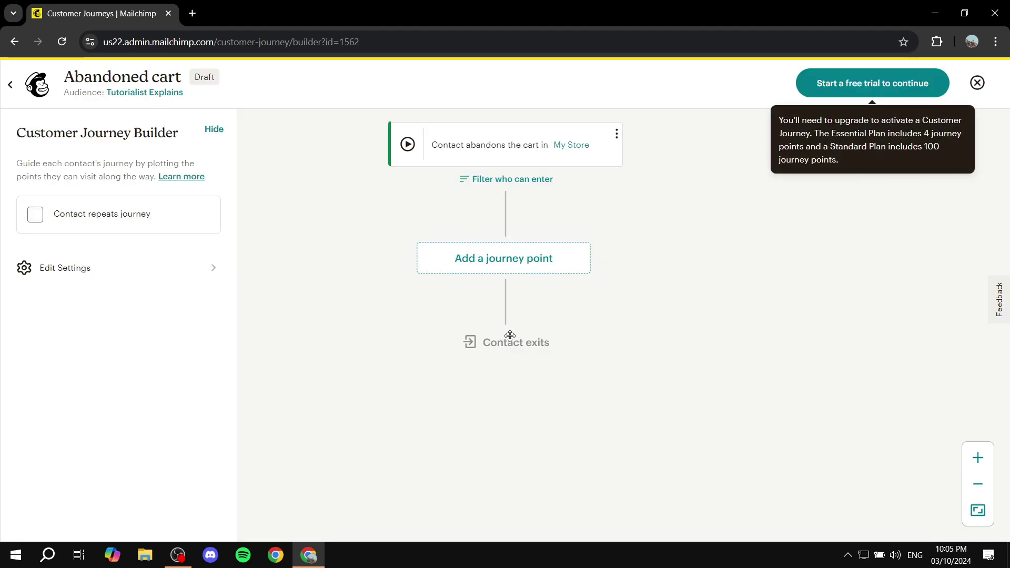
pyautogui.click(500, 260)
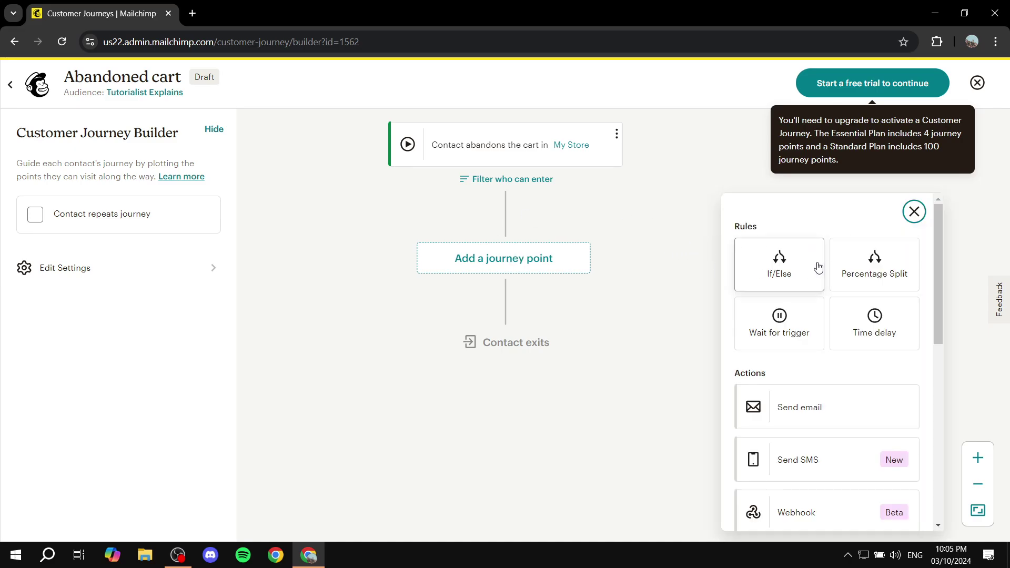
pyautogui.scroll(-1, 817, 268)
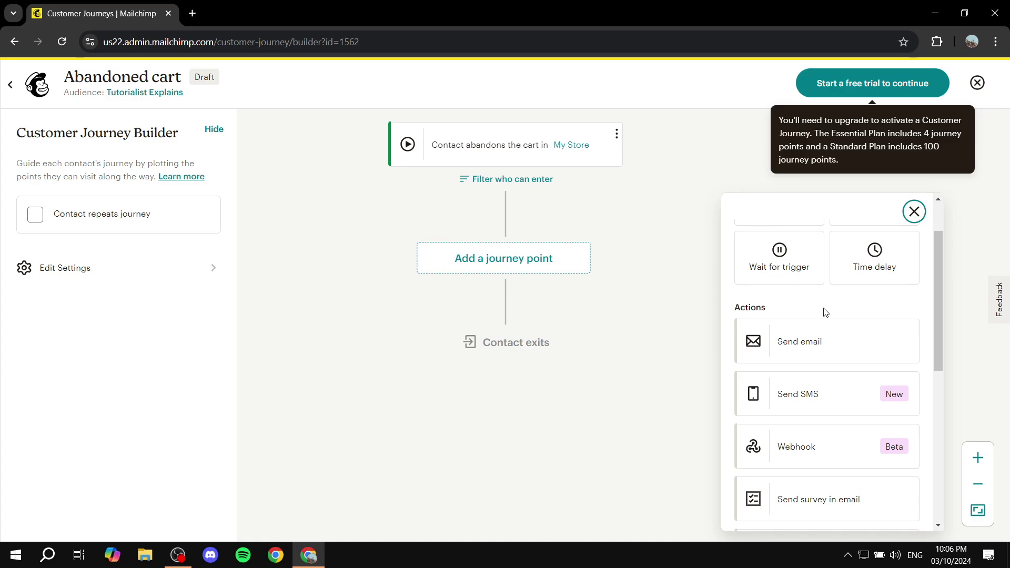
# - Add a Send email step, leaving its subject and preview text blank
pyautogui.click(831, 343)
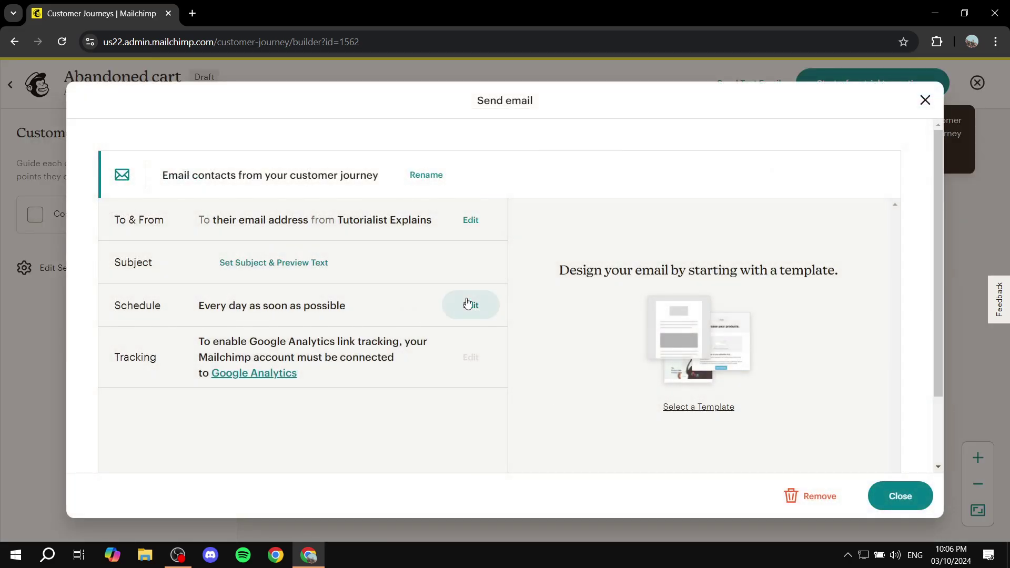
pyautogui.click(305, 267)
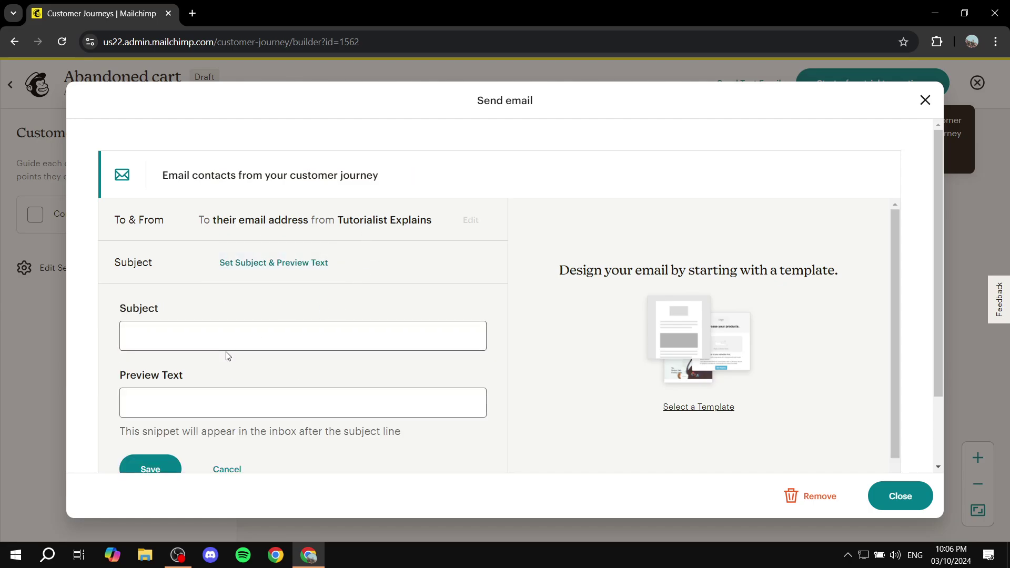
pyautogui.click(232, 339)
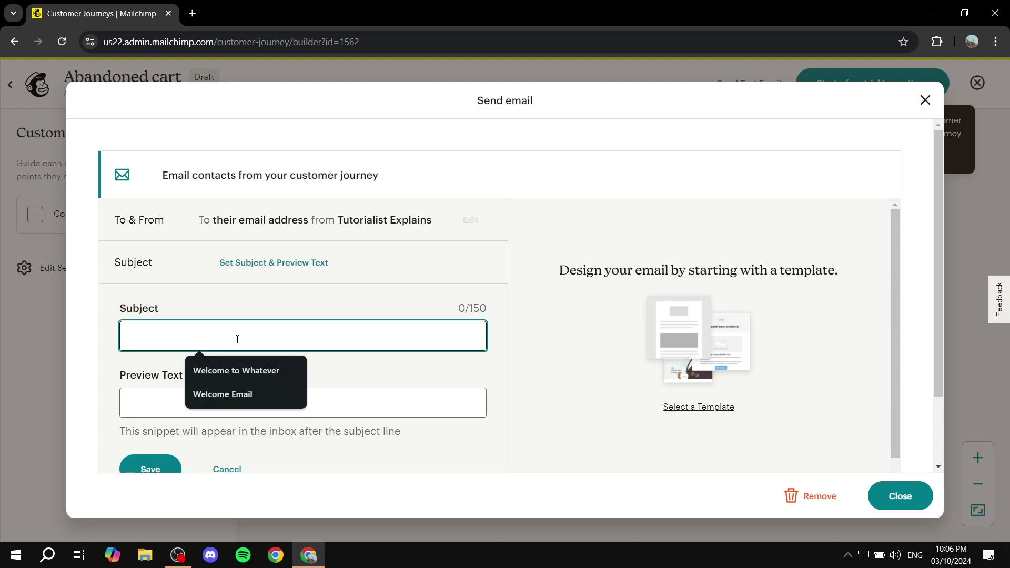
pyautogui.click(292, 371)
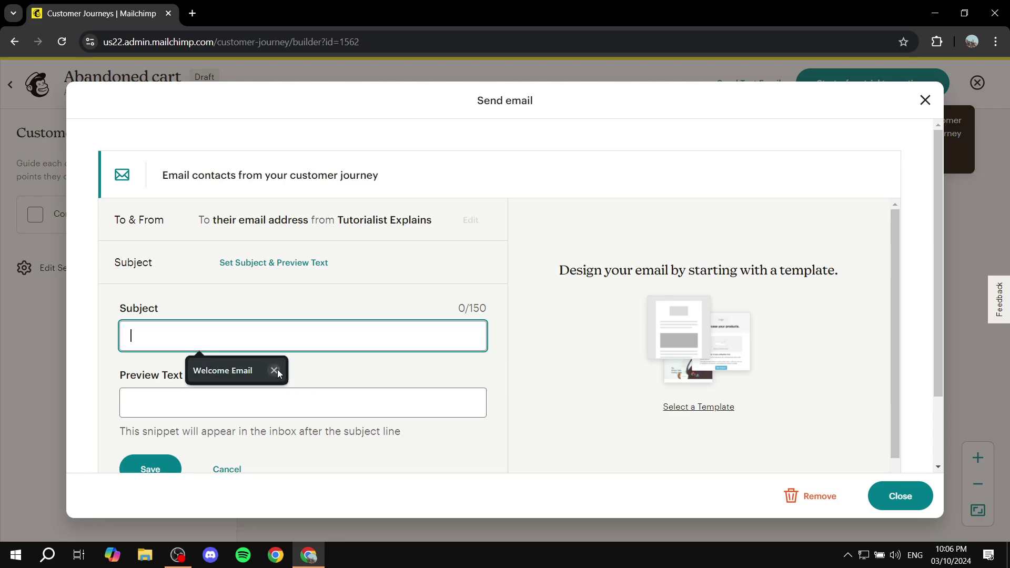
pyautogui.click(277, 369)
pyautogui.scroll(-1, 345, 364)
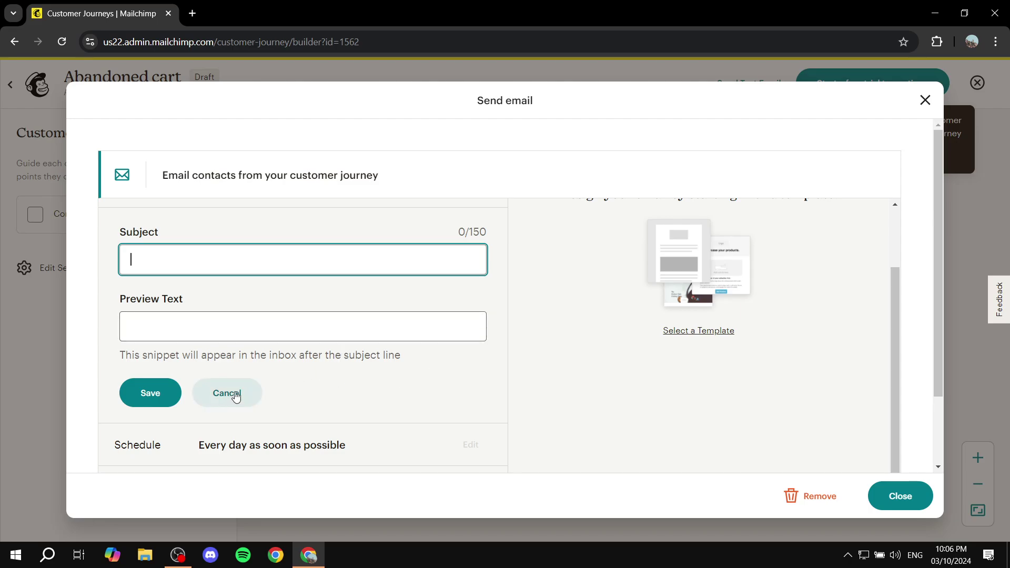
pyautogui.click(157, 394)
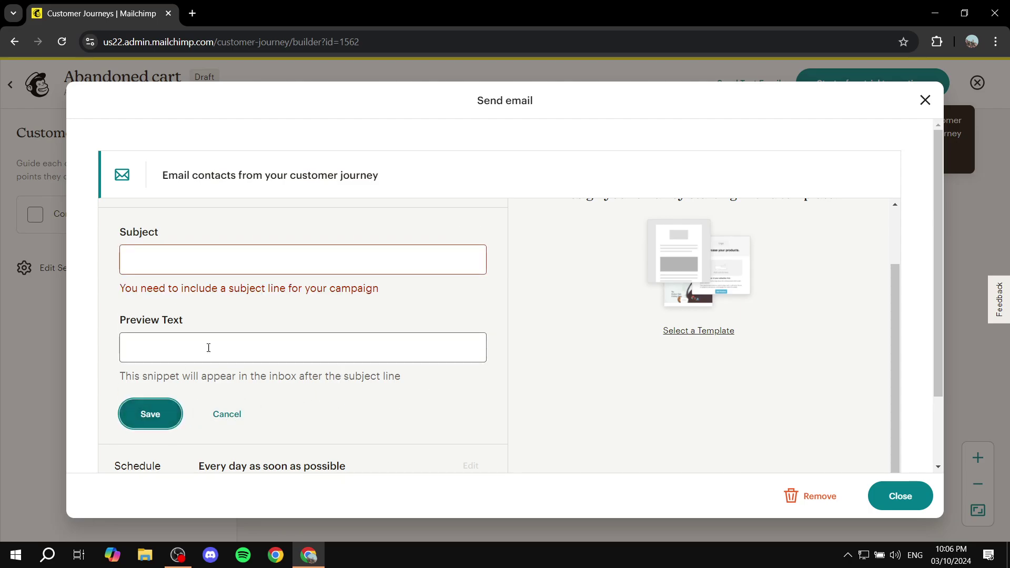
pyautogui.click(220, 412)
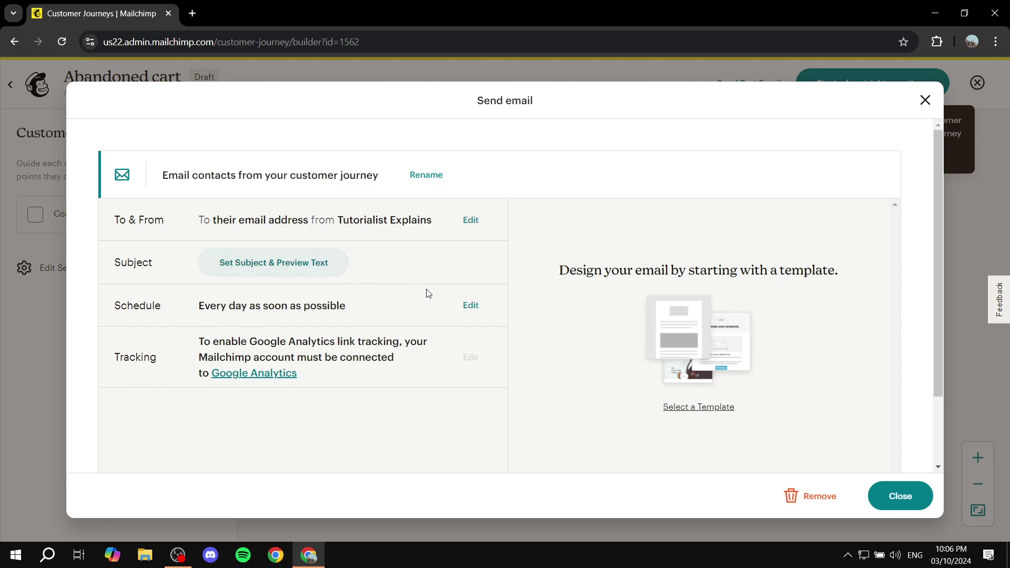
# - Revisit the email's subject and preview text form and close it unchanged
pyautogui.click(282, 271)
pyautogui.click(230, 346)
pyautogui.scroll(-2, 221, 350)
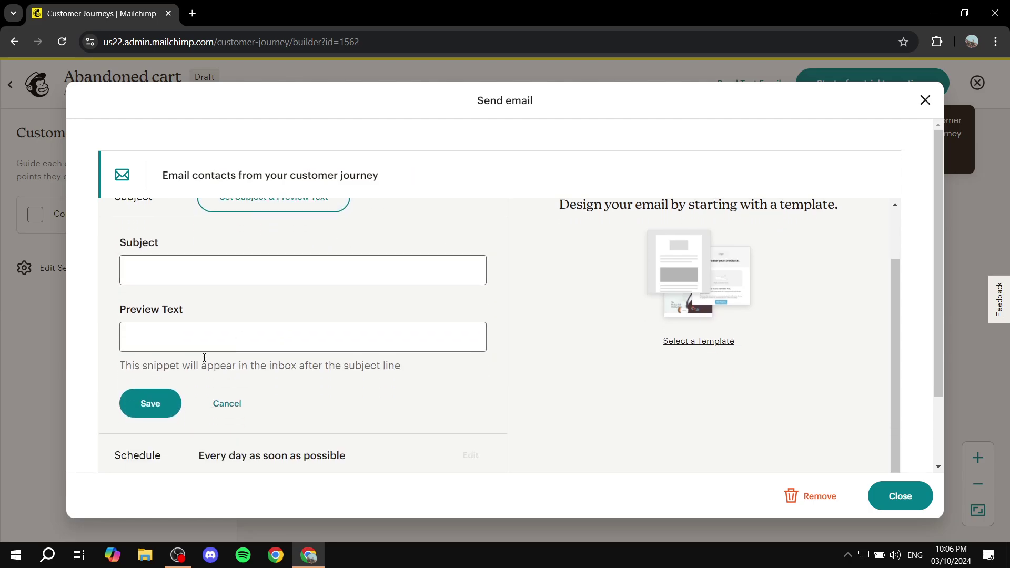
pyautogui.click(155, 407)
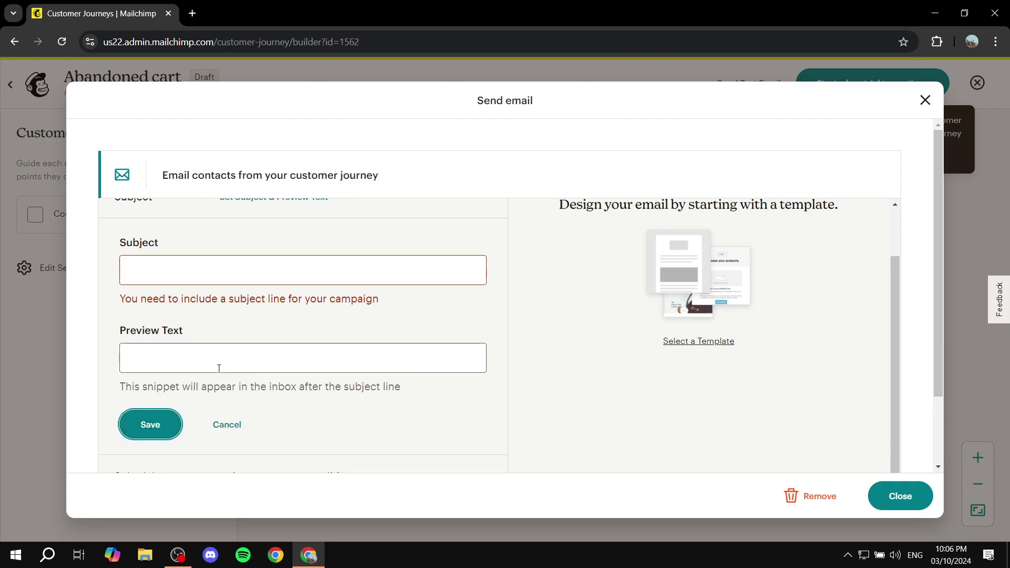
pyautogui.click(226, 421)
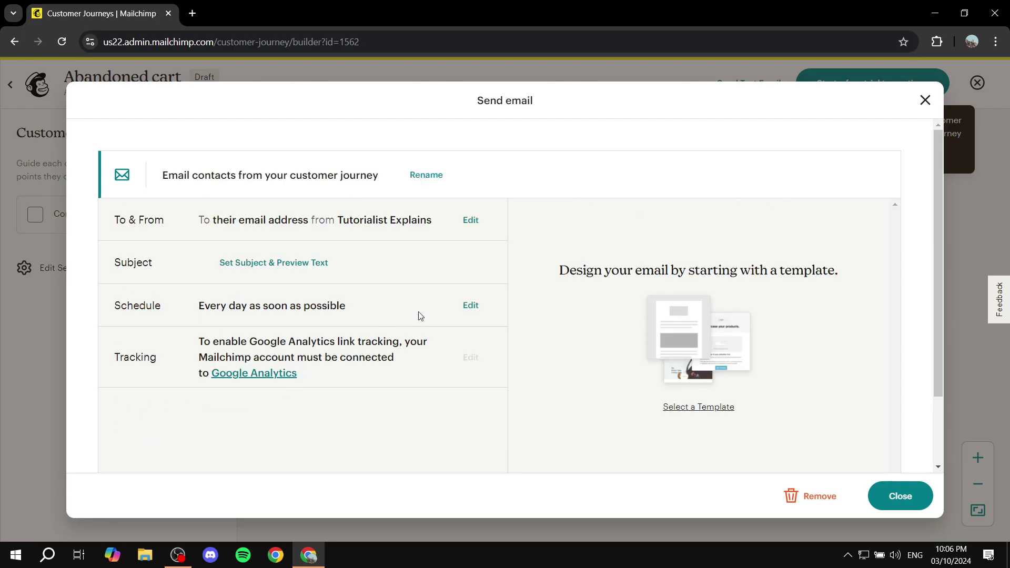
# - Schedule the email for Mon, Tue, Wed, Thu and Sun only, dropping Friday and Saturday
pyautogui.click(470, 305)
pyautogui.scroll(-2, 252, 368)
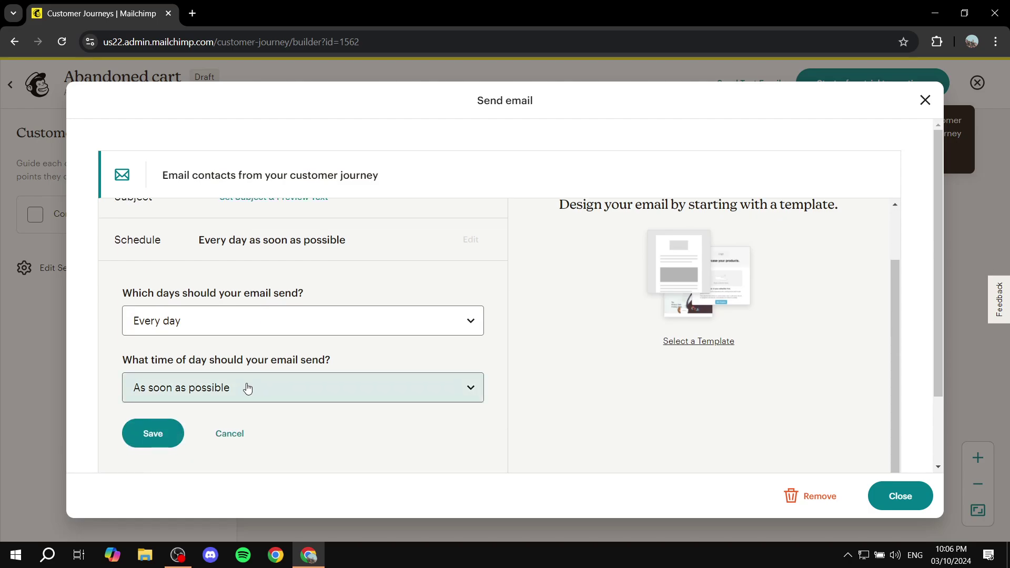
pyautogui.click(243, 329)
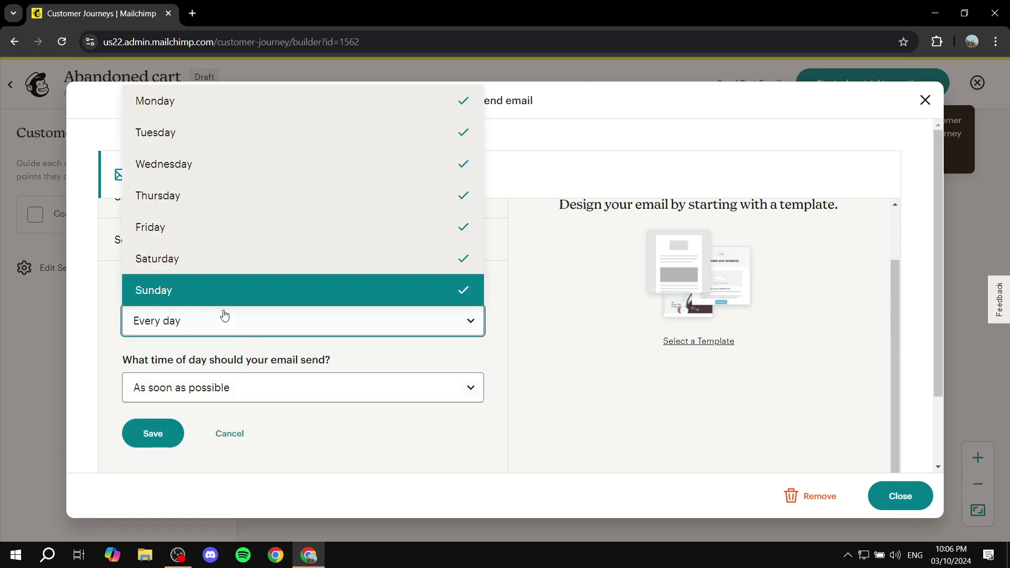
pyautogui.click(194, 325)
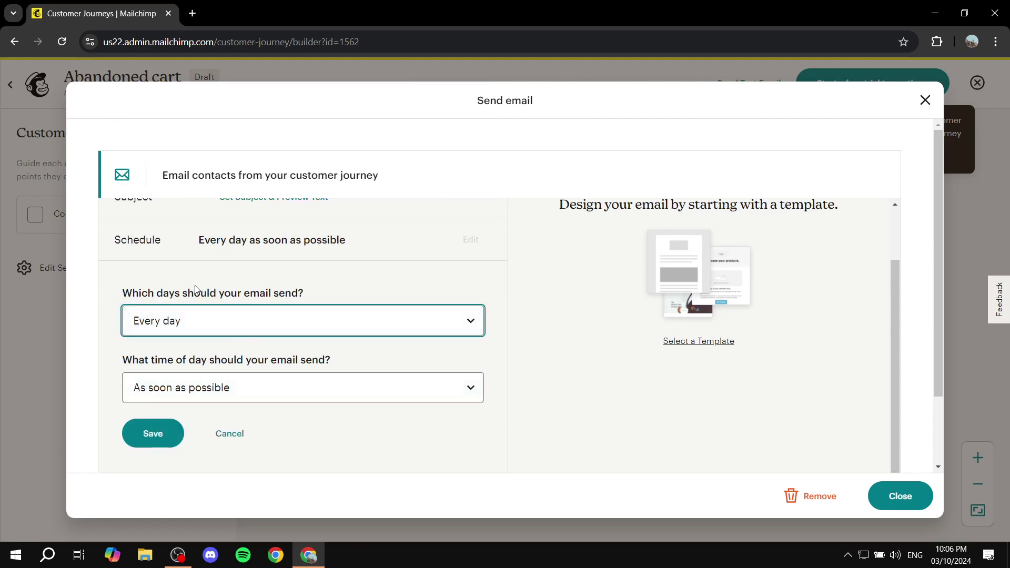
pyautogui.click(261, 318)
pyautogui.click(455, 269)
pyautogui.click(455, 228)
pyautogui.click(388, 329)
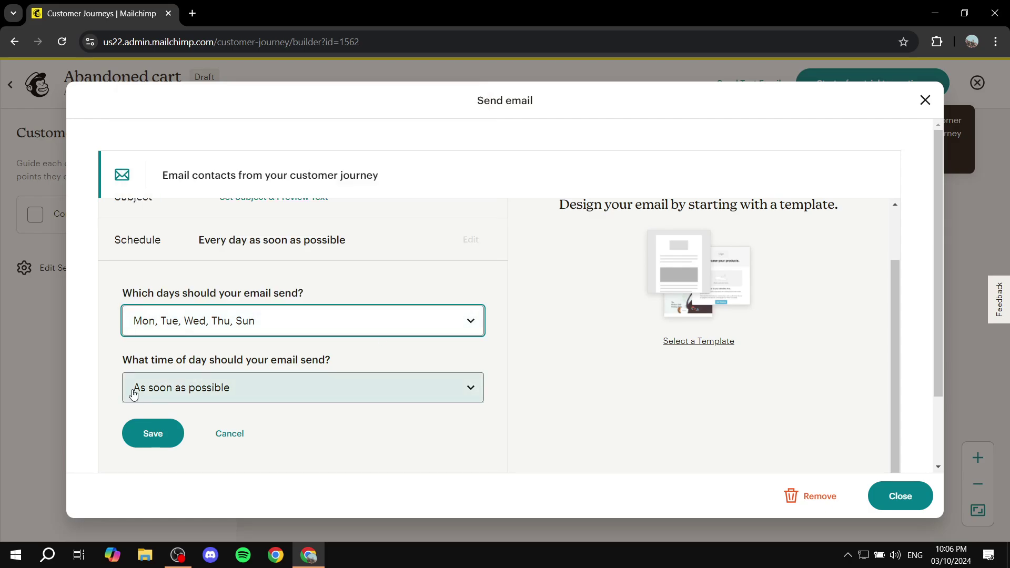
pyautogui.click(152, 433)
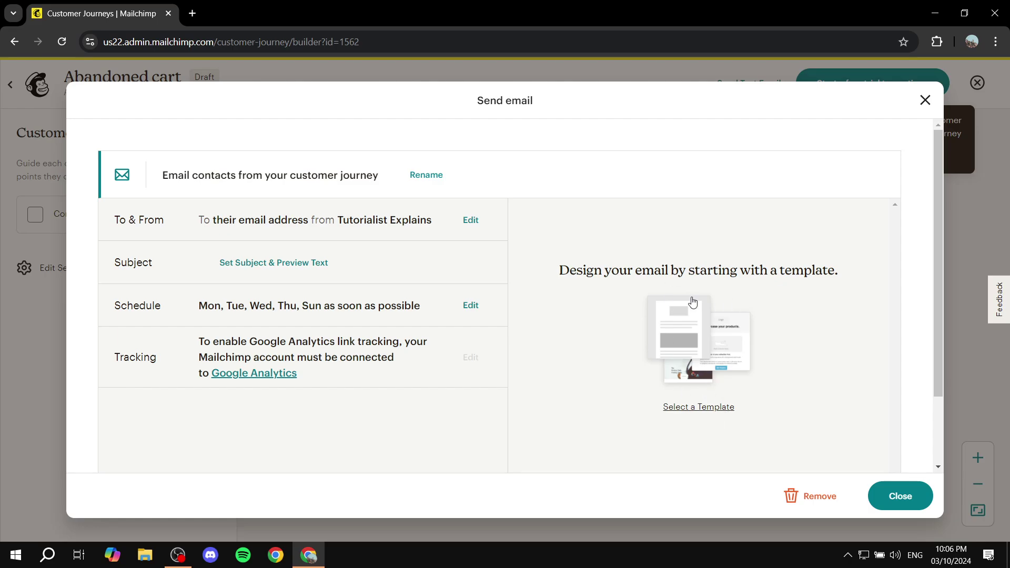
# - Create the reminder from the 'Forgot something?' abandoned-cart template and save it to the journey
pyautogui.moveTo(610, 271); pyautogui.dragTo(844, 273)
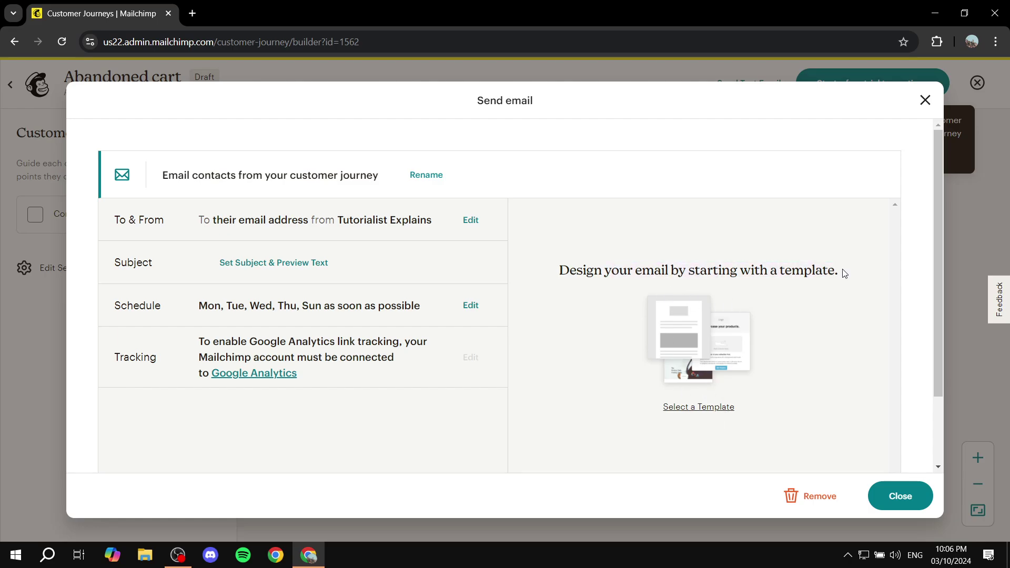
pyautogui.click(684, 408)
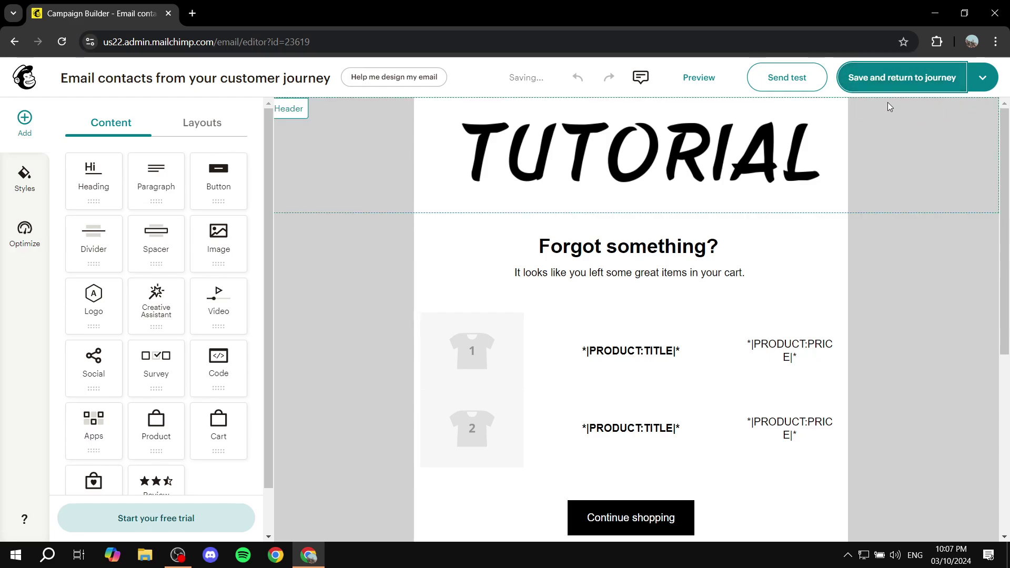
pyautogui.click(911, 79)
# - Exit the Abandoned cart builder, leaving it a draft, and return to Home
pyautogui.click(13, 45)
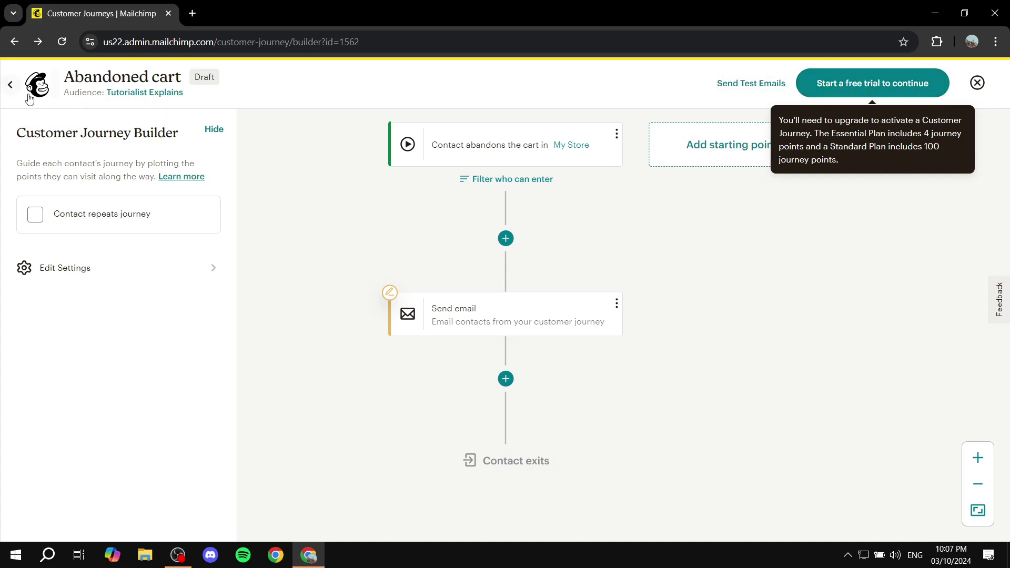
pyautogui.click(10, 84)
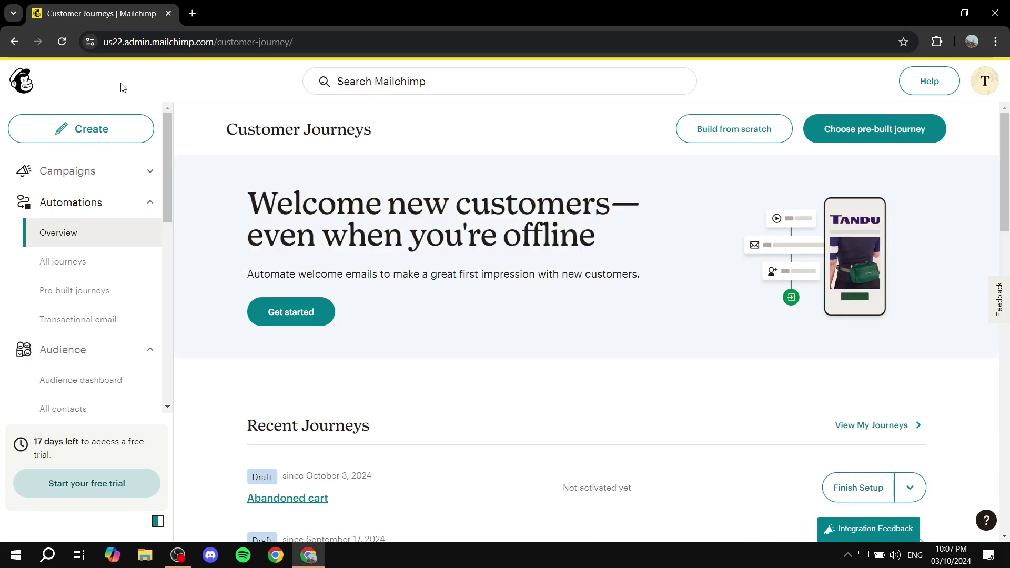
pyautogui.click(22, 81)
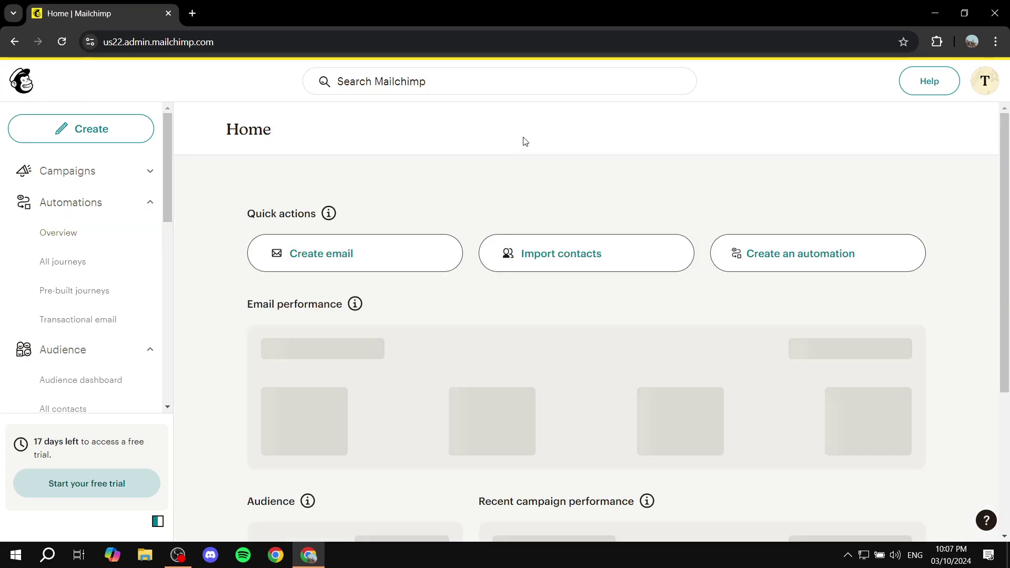